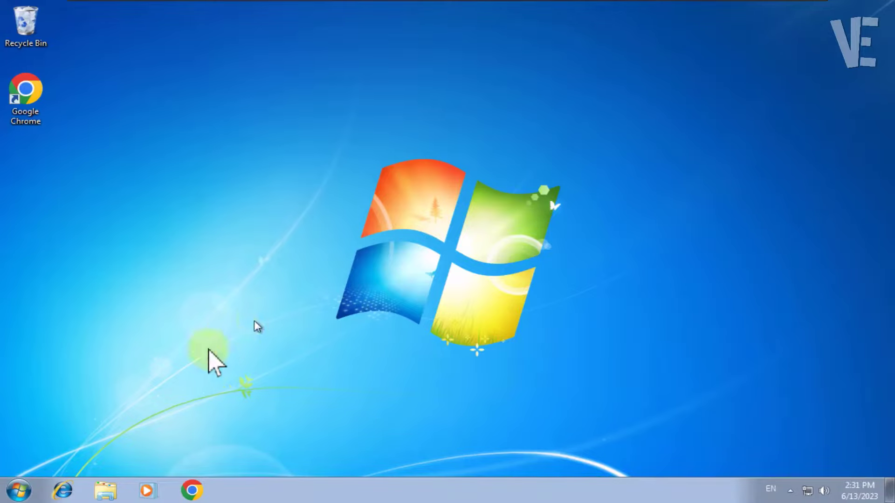
# Open Control Panel and switch its view to small icons.
pyautogui.click(18, 490)
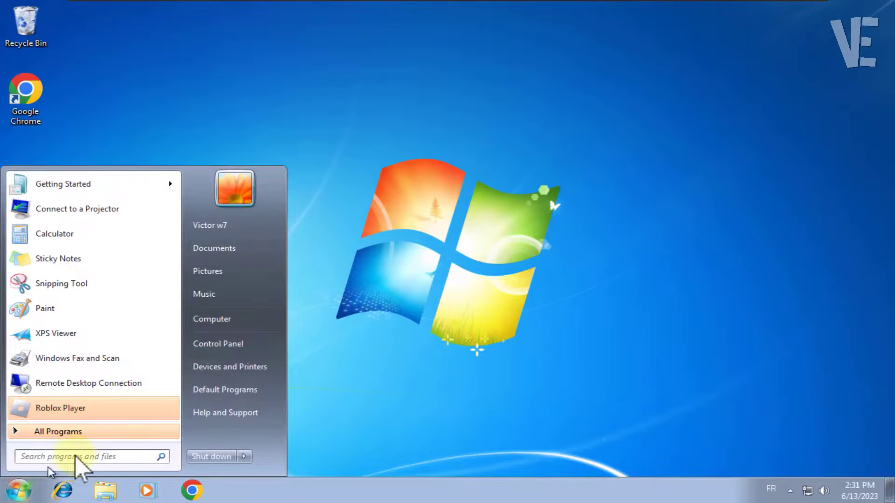
pyautogui.click(218, 345)
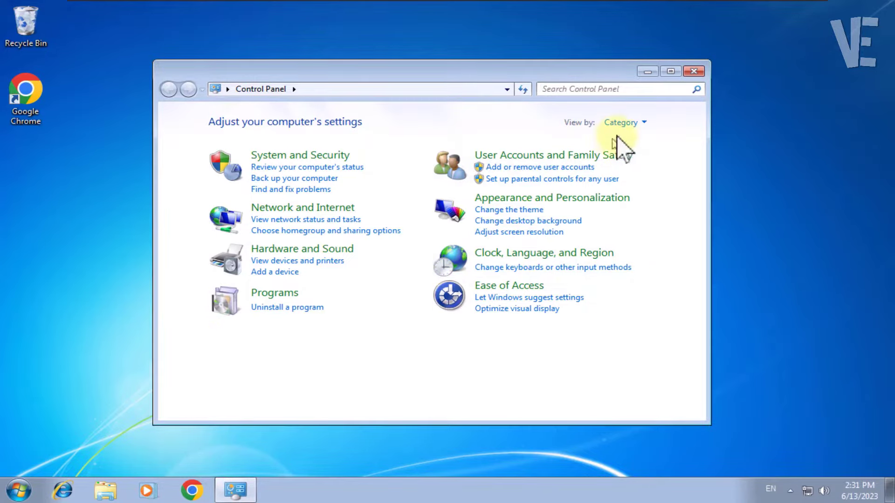
pyautogui.click(628, 123)
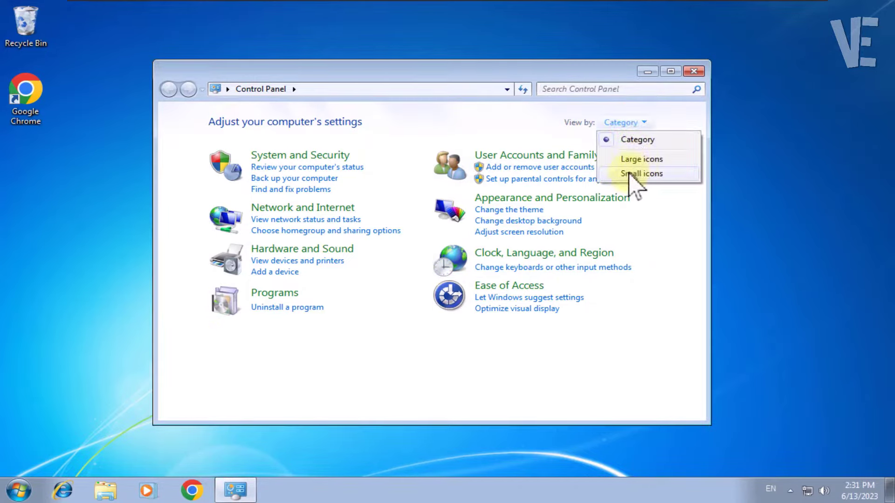
pyautogui.click(635, 174)
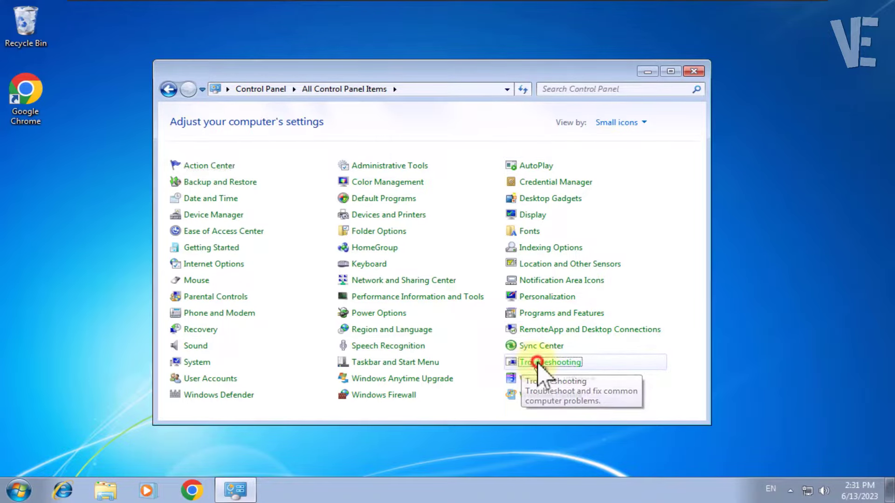
# Open the Playing Audio troubleshooter from the Hardware and Sound troubleshooting category.
pyautogui.click(537, 362)
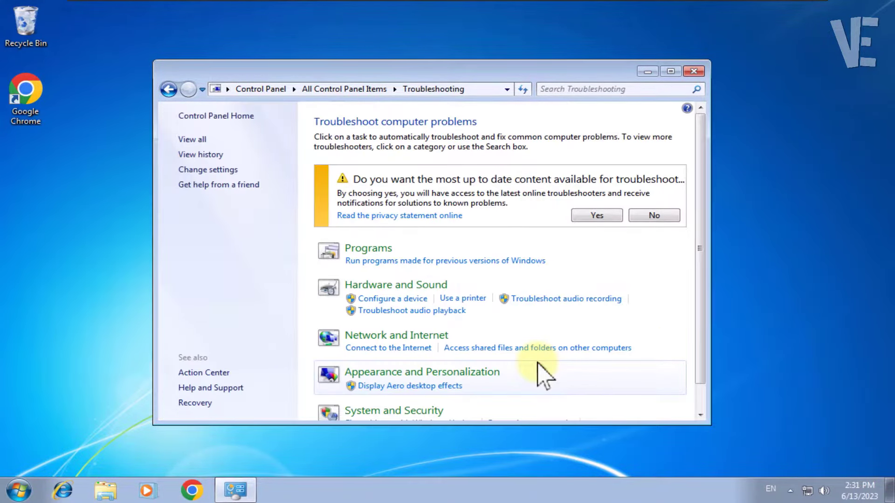
pyautogui.click(391, 291)
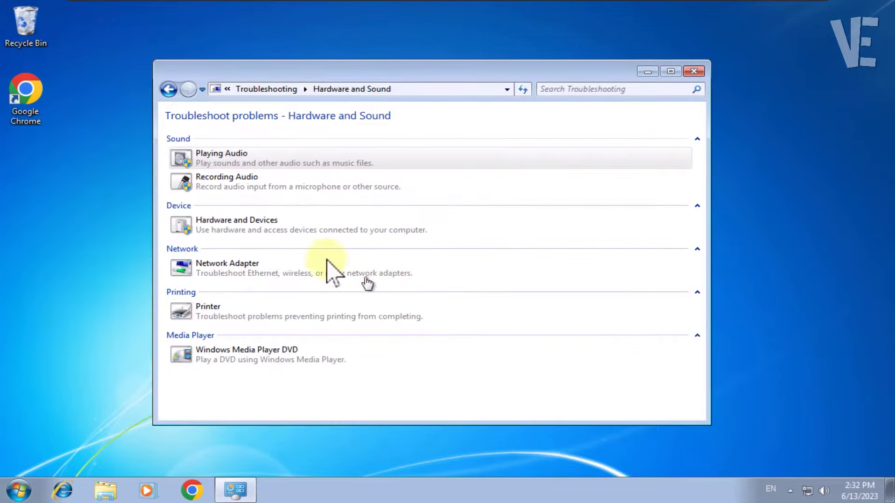
pyautogui.click(217, 154)
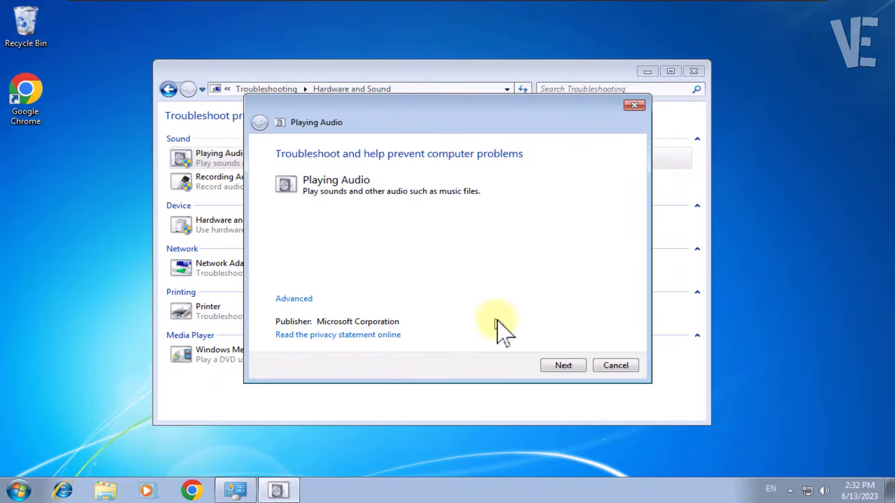
# Run the Playing Audio troubleshooter, apply the device driver reinstall fix, skip changing the driver update settings, and close the troubleshooter and Control Panel.
pyautogui.click(565, 366)
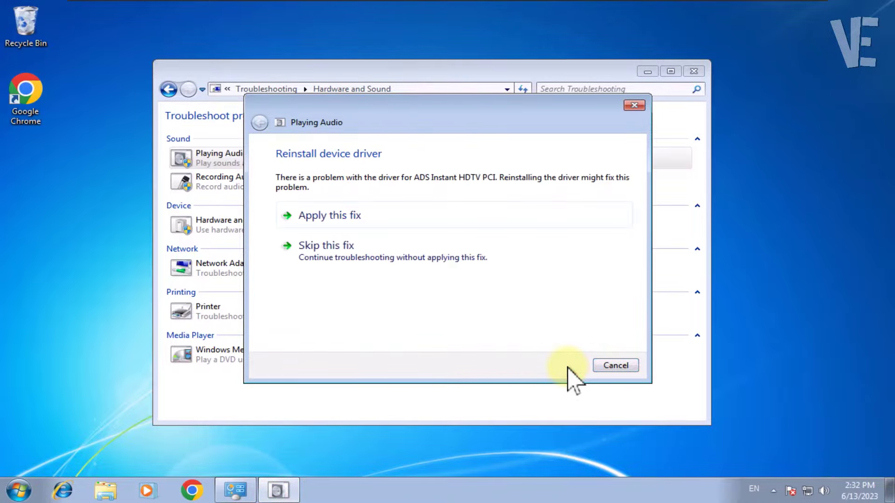
pyautogui.click(331, 215)
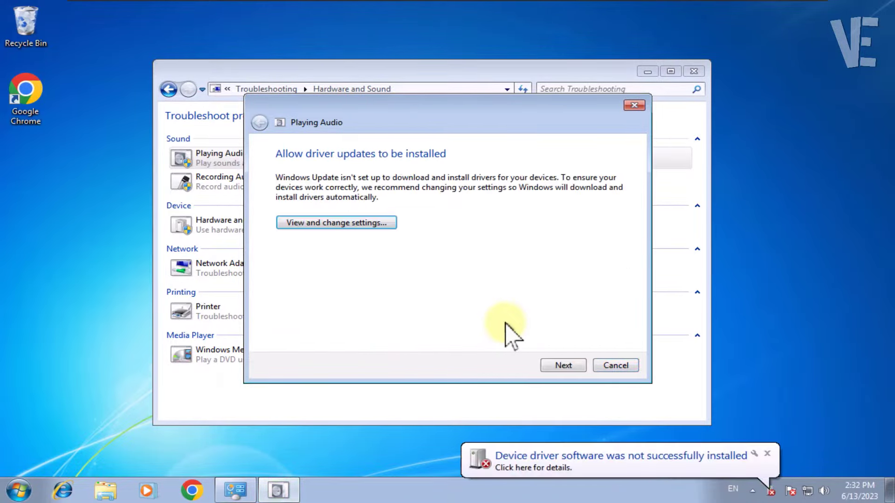
pyautogui.click(564, 367)
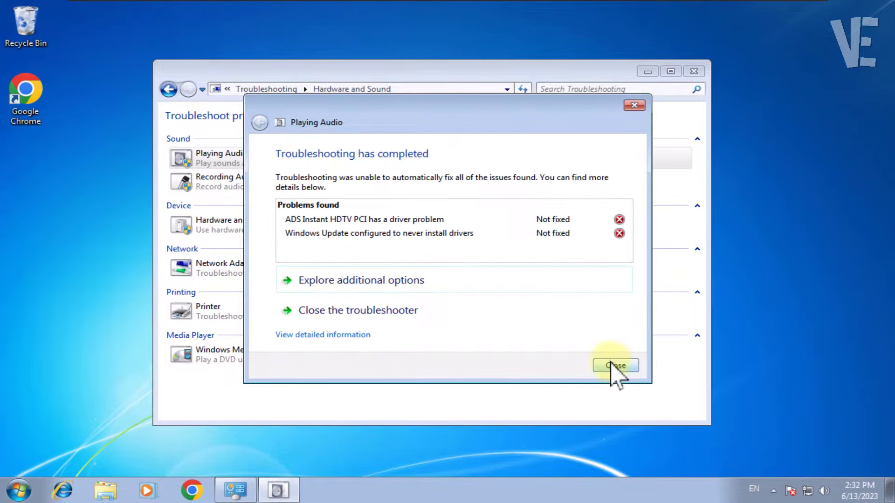
pyautogui.click(613, 365)
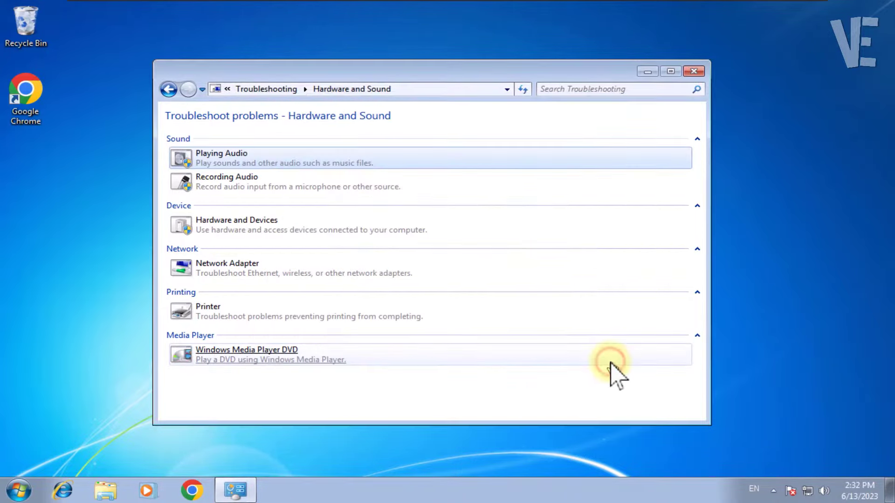
pyautogui.click(702, 73)
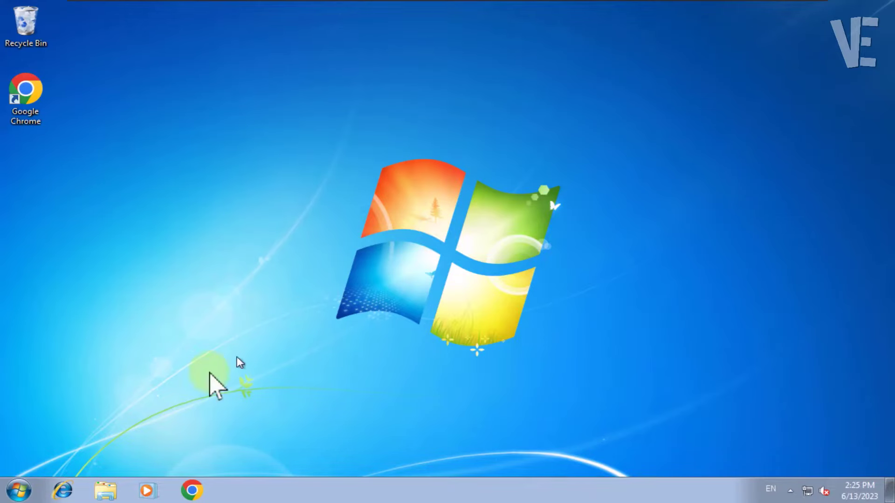
# Search for "device manager", open Device Manager, and move its window nearer the middle of the desktop.
pyautogui.click(19, 489)
pyautogui.click(31, 457)
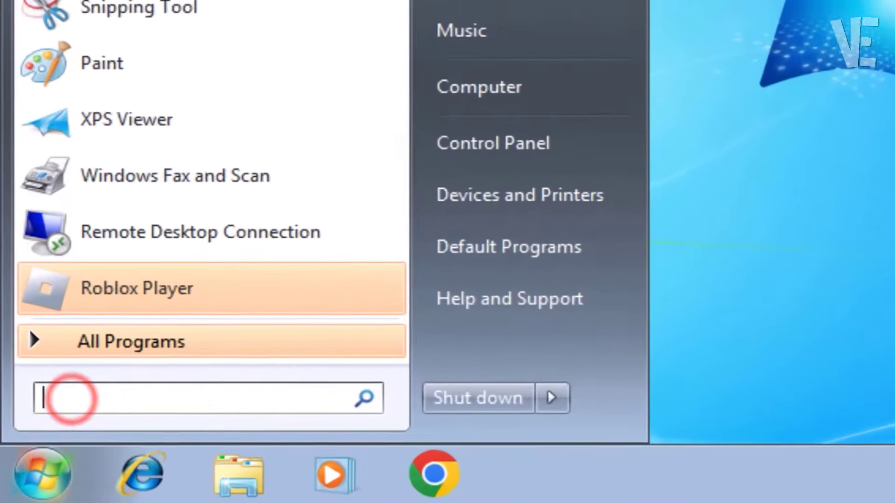
pyautogui.write('device manager')
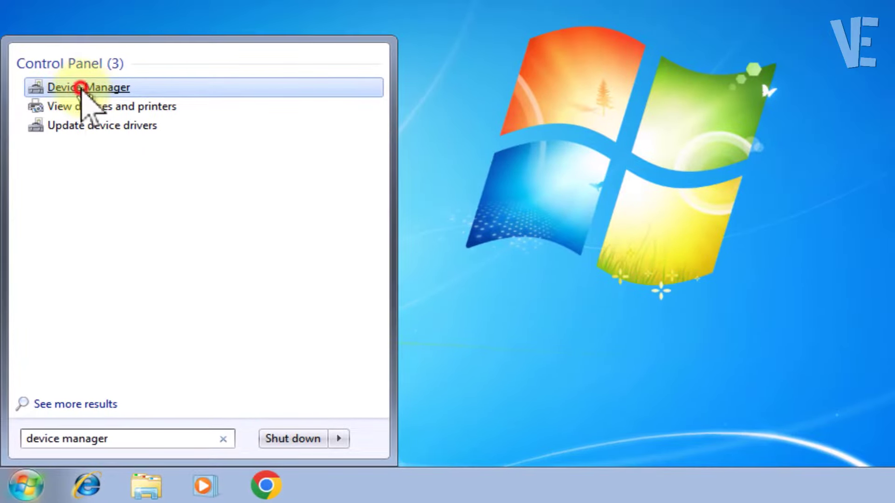
pyautogui.click(81, 88)
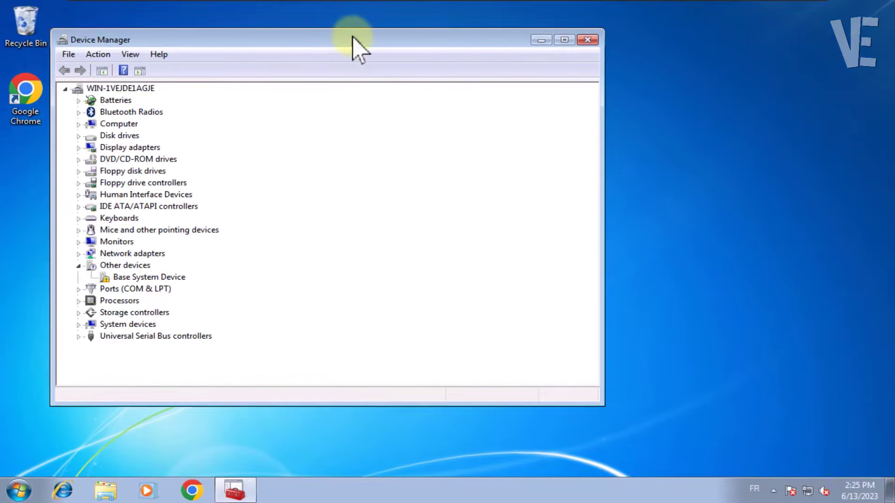
pyautogui.moveTo(353, 37); pyautogui.dragTo(448, 52)
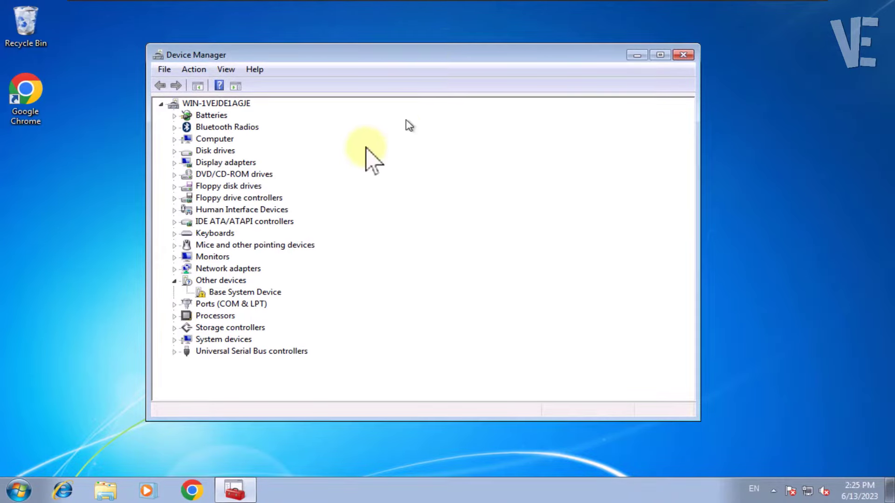
# Start adding legacy hardware and choose to install hardware manually selected from a list.
pyautogui.click(193, 68)
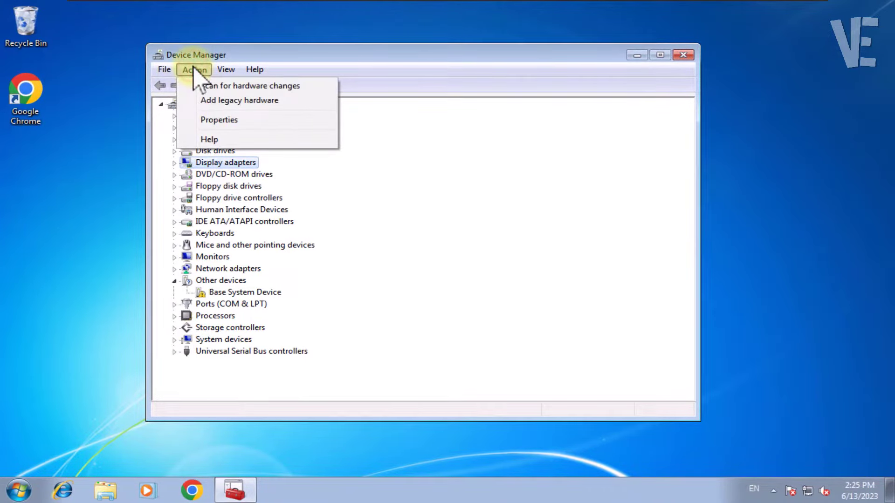
pyautogui.click(228, 101)
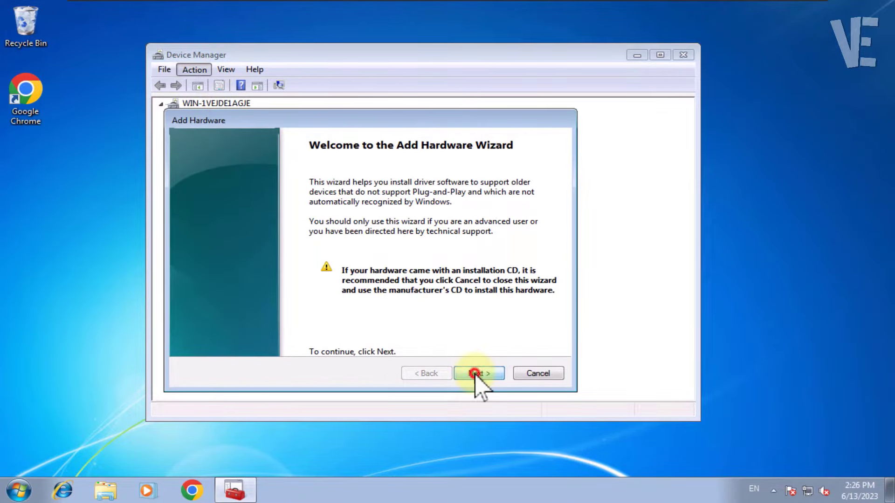
pyautogui.click(475, 374)
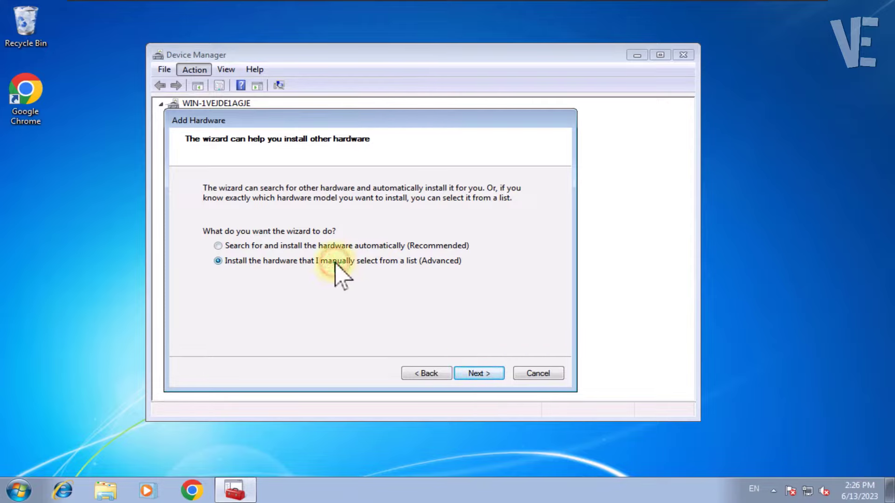
pyautogui.click(478, 375)
# Choose Sound, video and game controllers as the type of hardware to install.
pyautogui.scroll(-2, 269, 287)
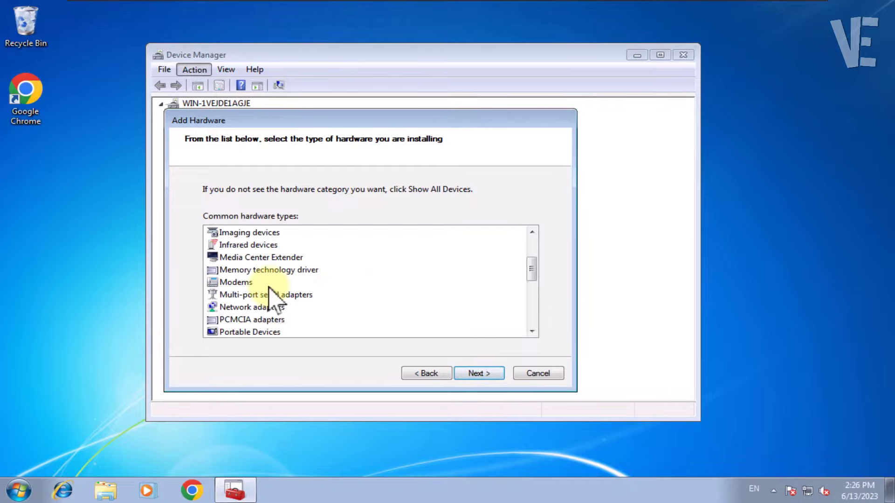
pyautogui.scroll(-4, 285, 287)
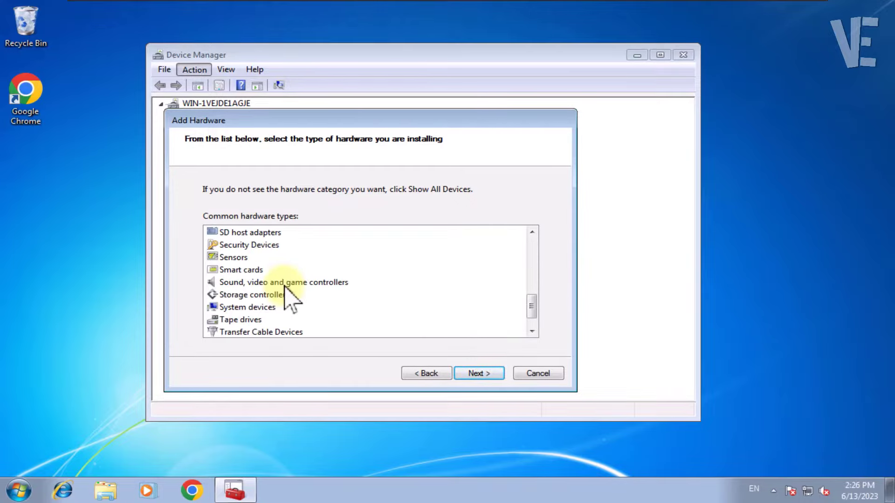
pyautogui.click(282, 282)
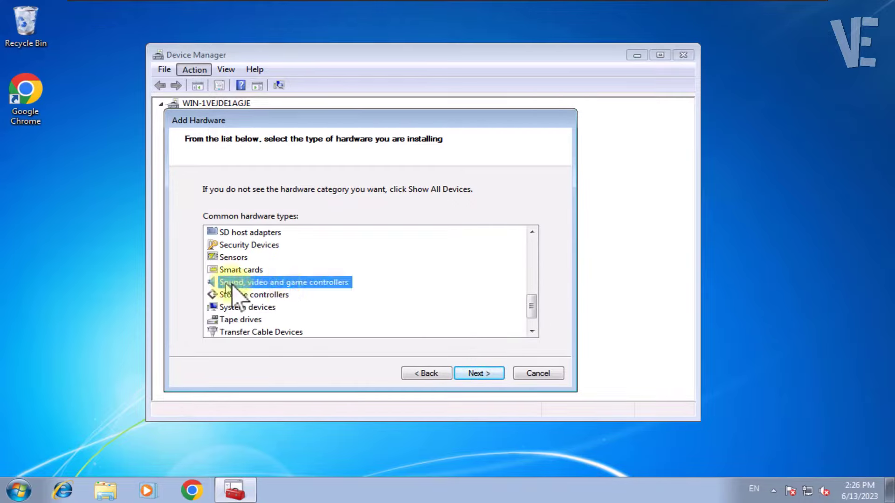
pyautogui.click(478, 375)
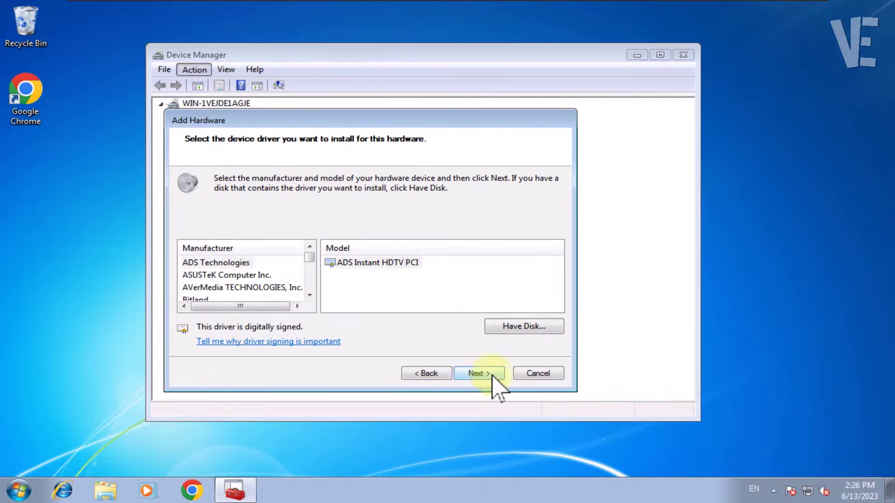
# Install the ADS Instant HDTV PCI driver from ADS Technologies and finish the Add Hardware wizard.
pyautogui.click(474, 373)
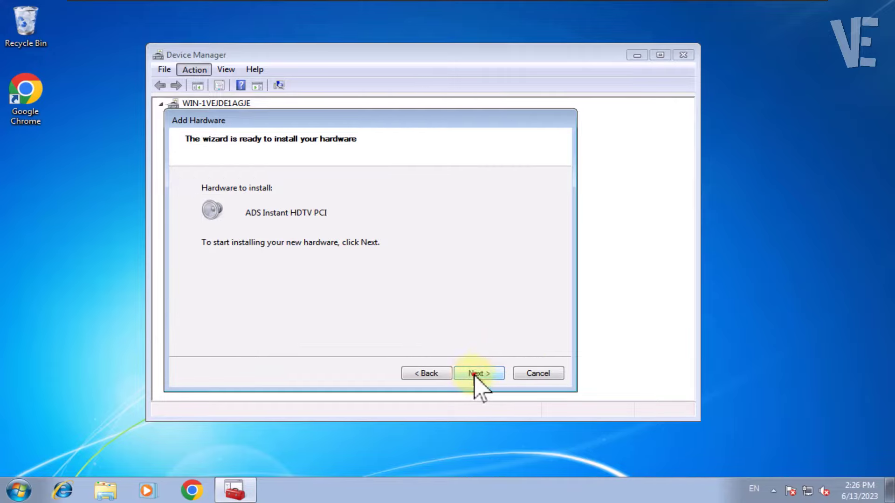
pyautogui.click(474, 373)
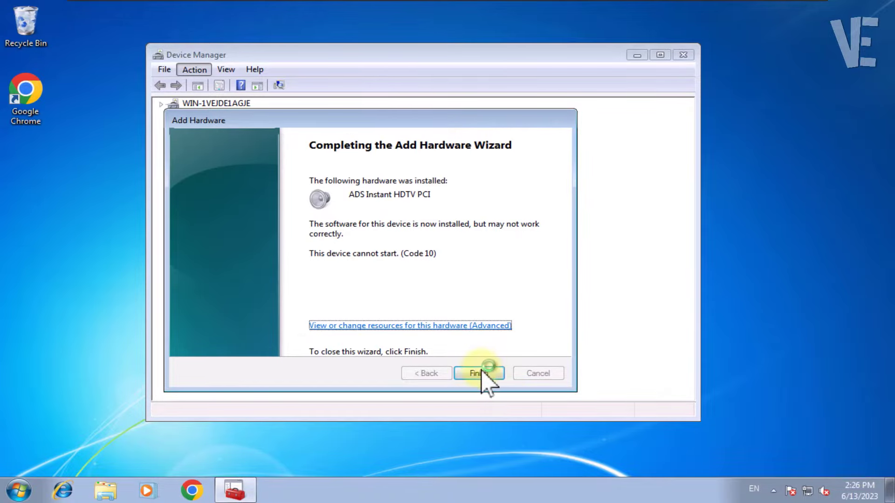
pyautogui.click(478, 374)
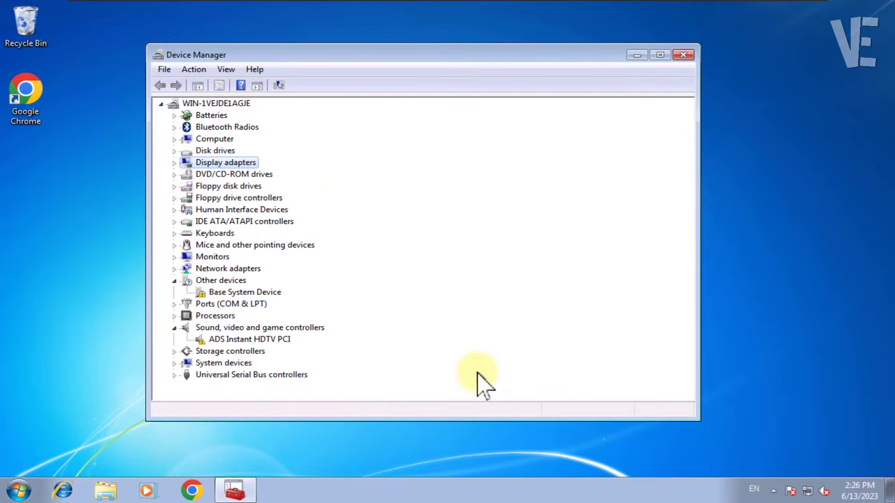
# Search automatically for updated driver software for the ADS Instant HDTV PCI device, and close the update dialog.
pyautogui.click(251, 341)
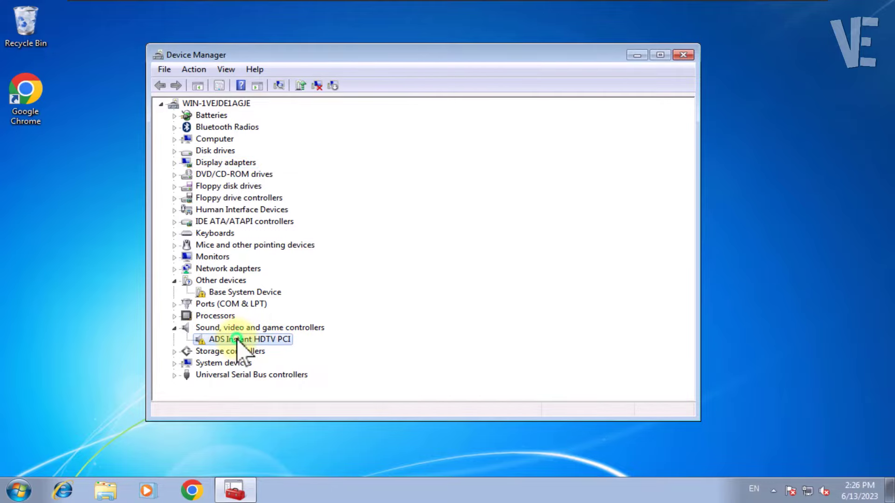
pyautogui.rightClick(238, 341)
pyautogui.click(280, 347)
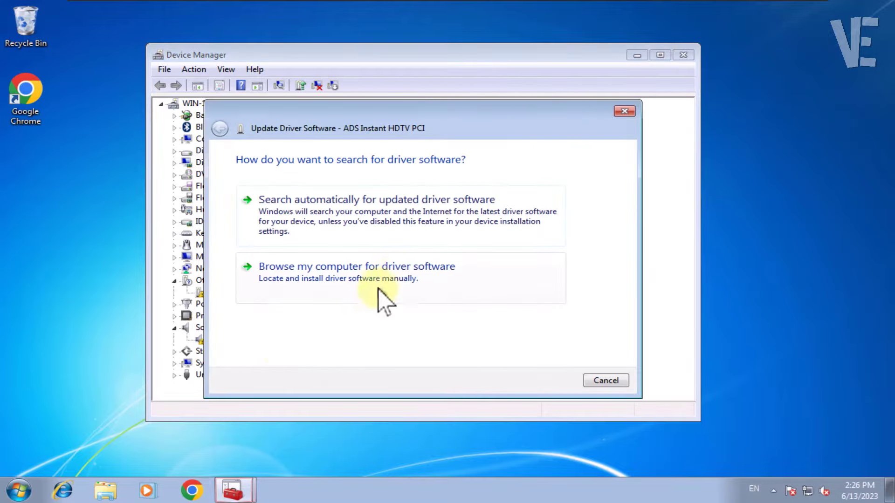
pyautogui.click(415, 204)
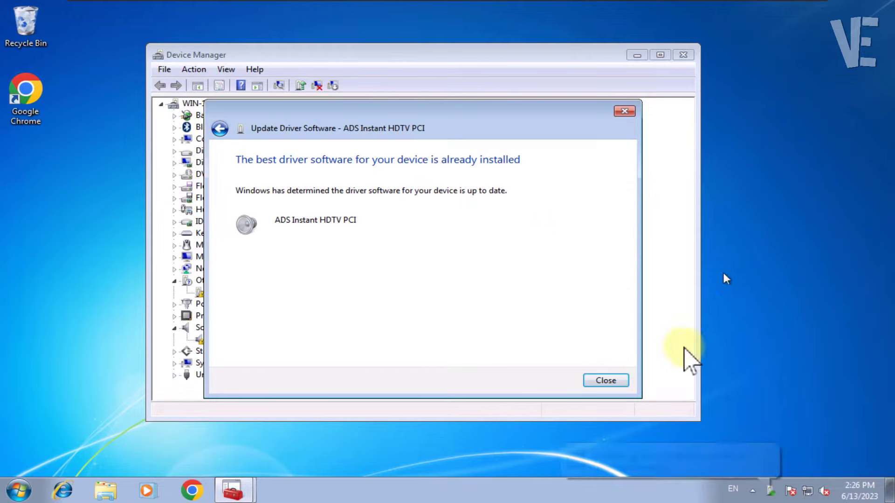
pyautogui.click(606, 381)
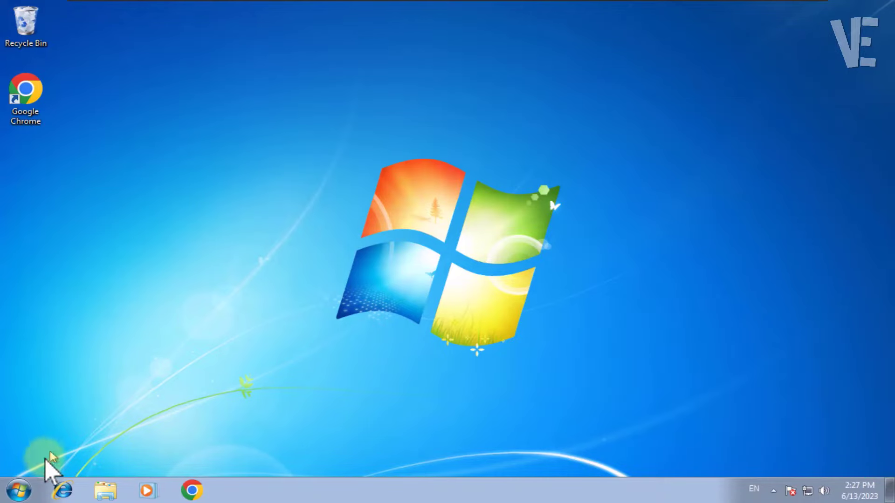
# Reopen Device Manager through a search for "device manager" and move its window toward the desktop's centre.
pyautogui.click(22, 489)
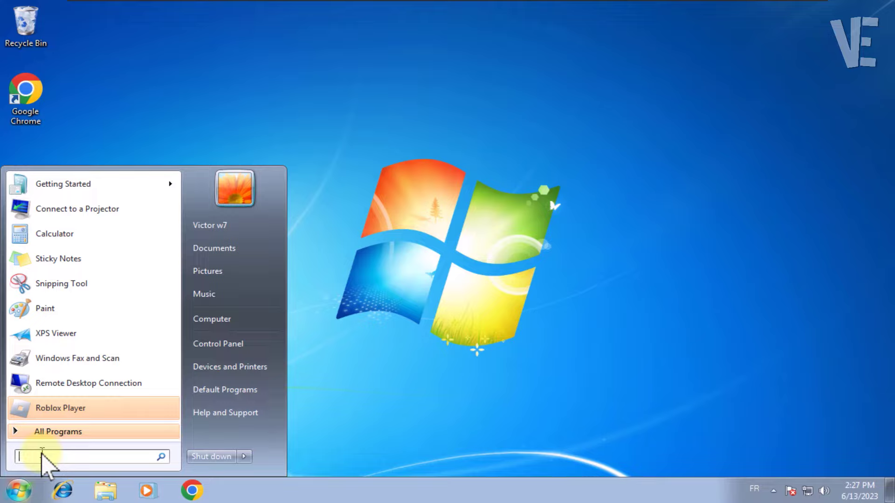
pyautogui.write('device manage')
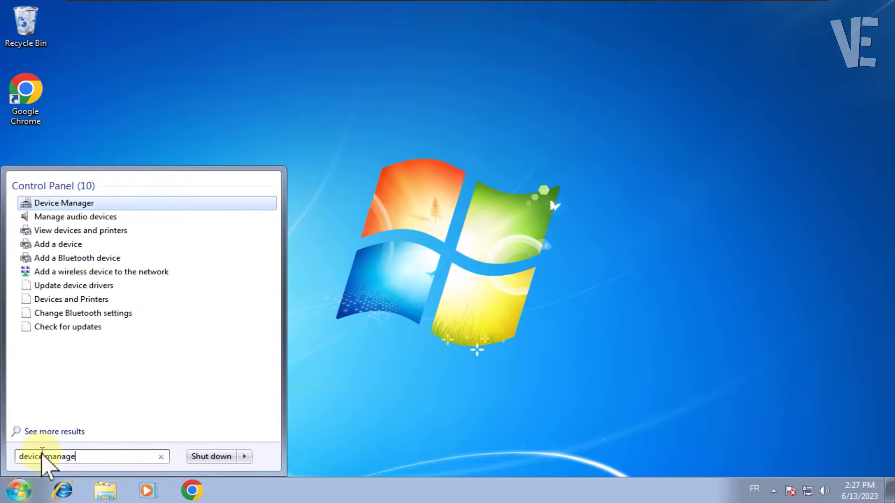
pyautogui.write('r')
pyautogui.click(75, 202)
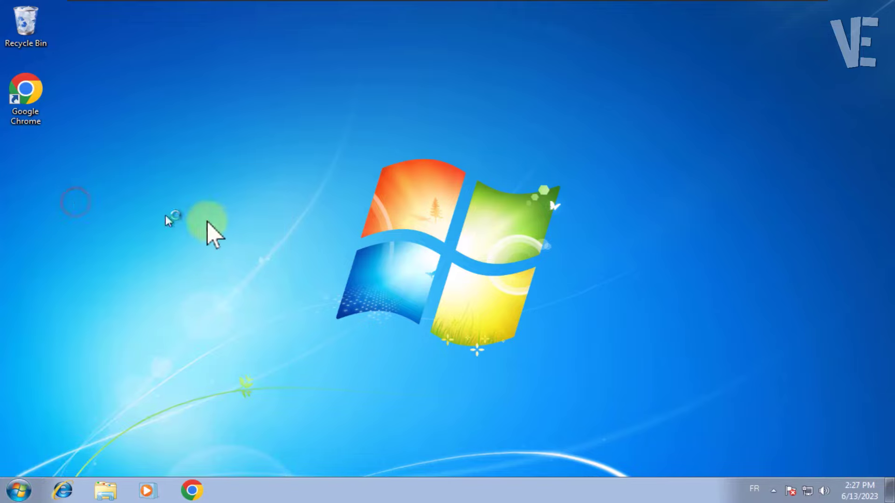
pyautogui.moveTo(273, 44); pyautogui.dragTo(363, 57)
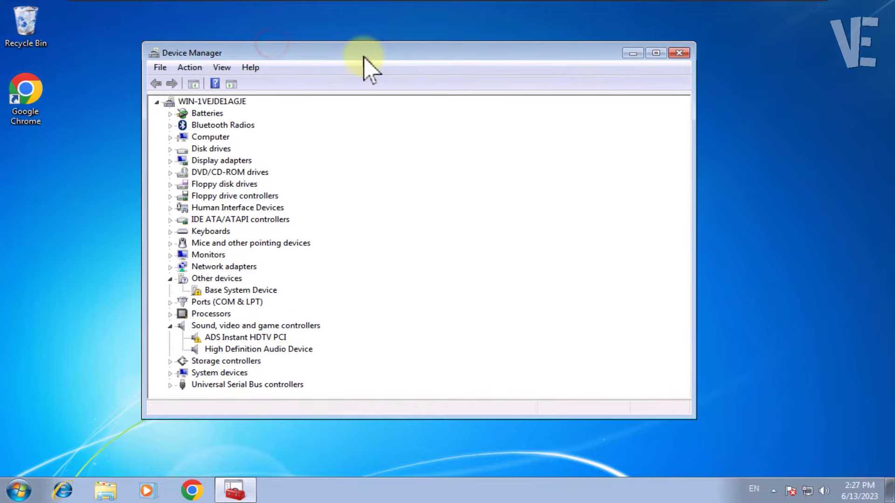
# Search automatically for updated driver software for the High Definition Audio Device, and close the update dialog and Device Manager.
pyautogui.click(224, 325)
pyautogui.click(225, 350)
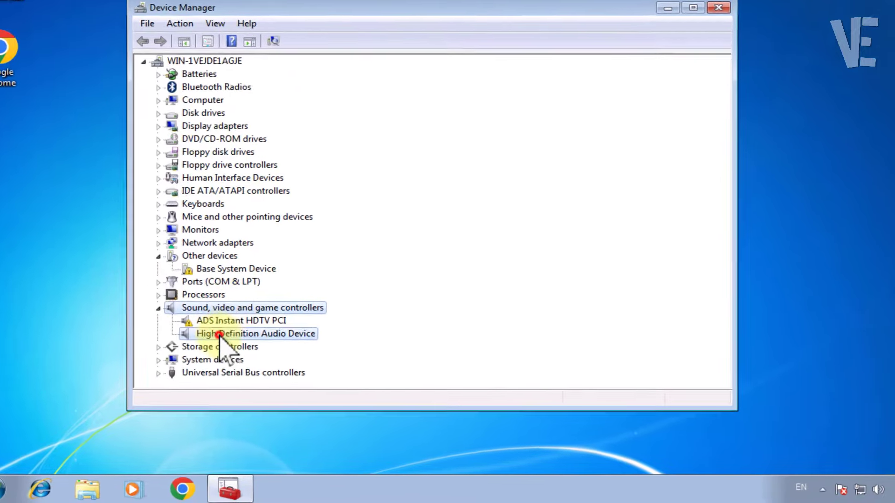
pyautogui.rightClick(226, 335)
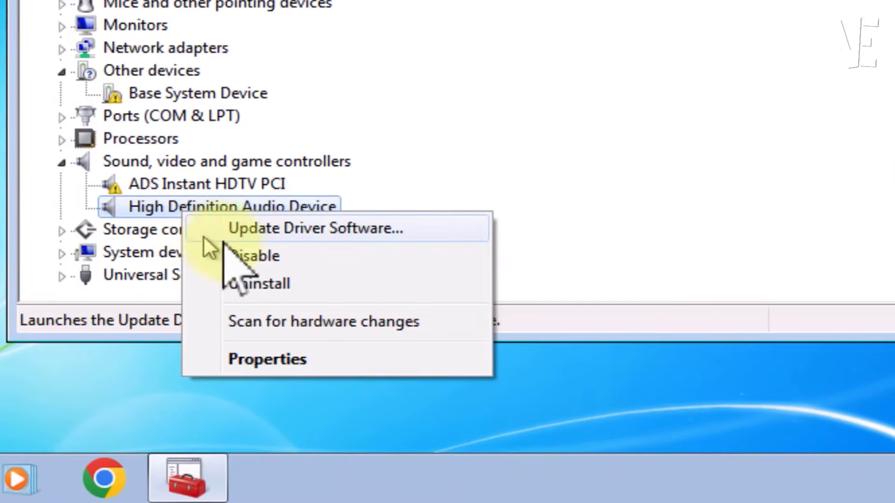
pyautogui.click(330, 232)
pyautogui.click(403, 176)
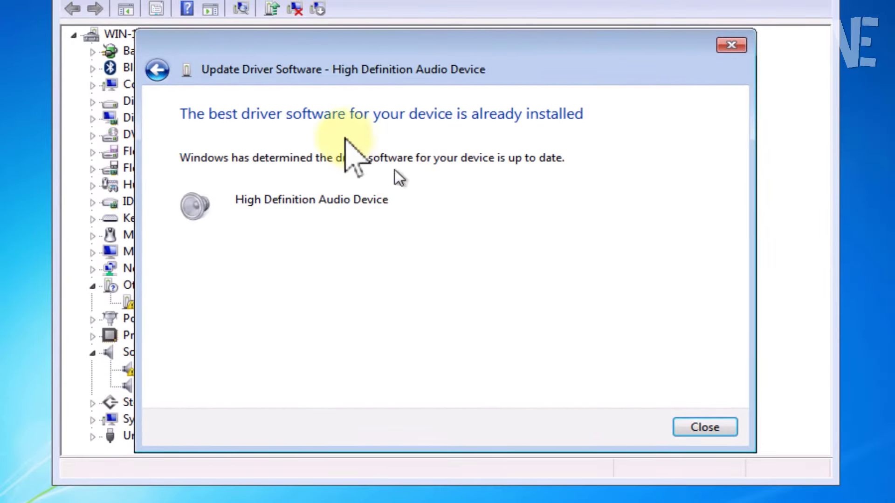
pyautogui.click(690, 431)
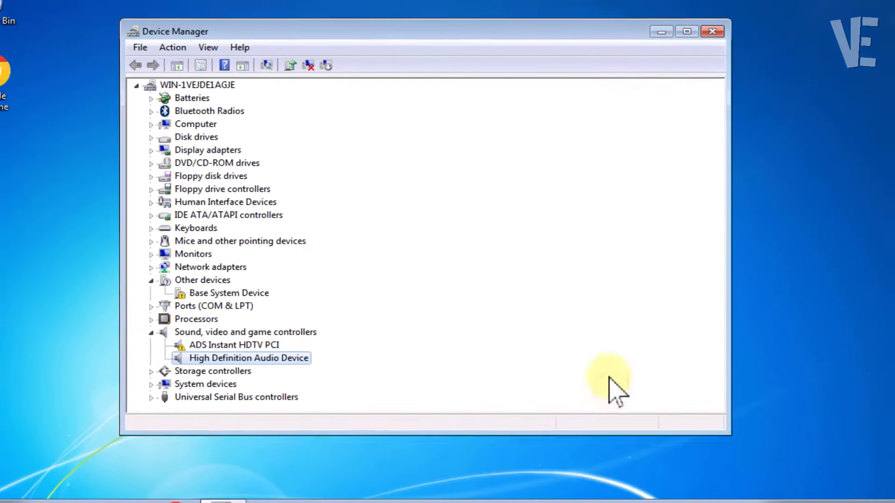
pyautogui.click(716, 29)
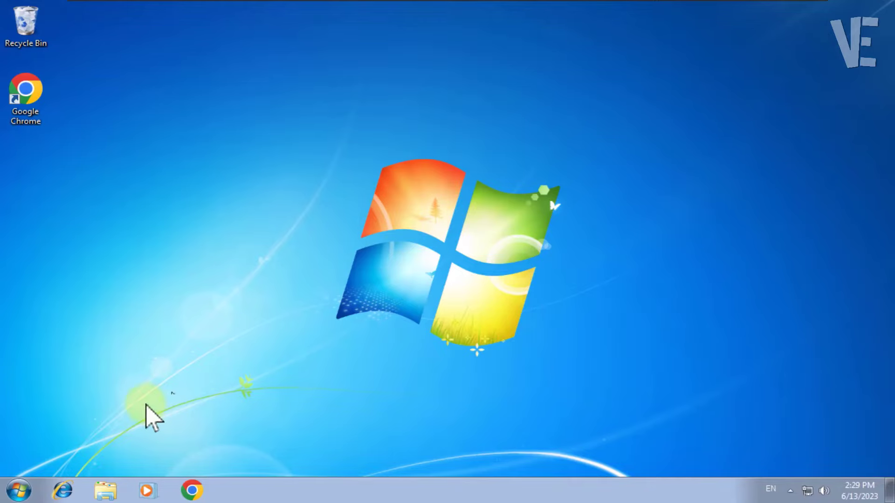
# Reopen Device Manager through a search for "device manager" and move its window toward the desktop's centre.
pyautogui.click(24, 487)
pyautogui.write('d')
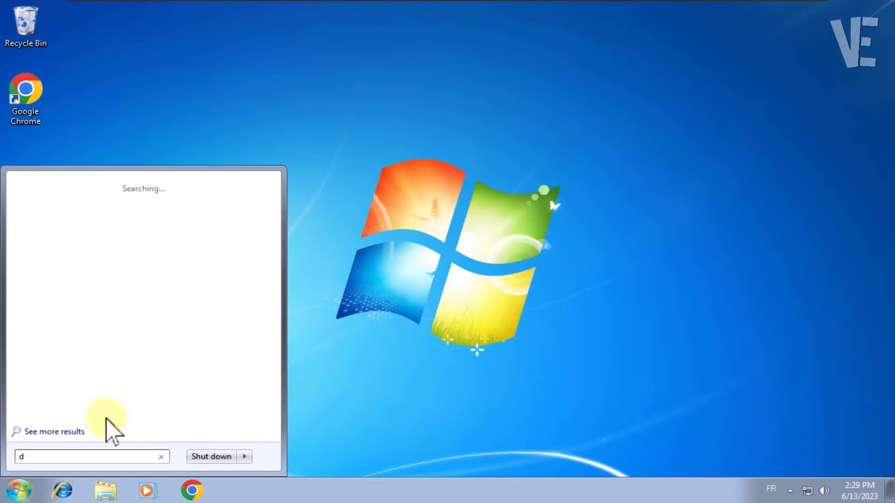
pyautogui.write('evice manager')
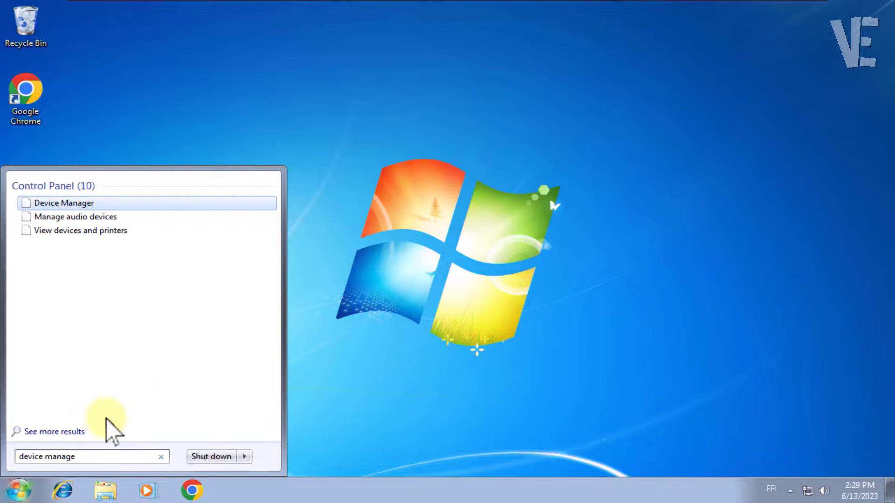
pyautogui.click(68, 205)
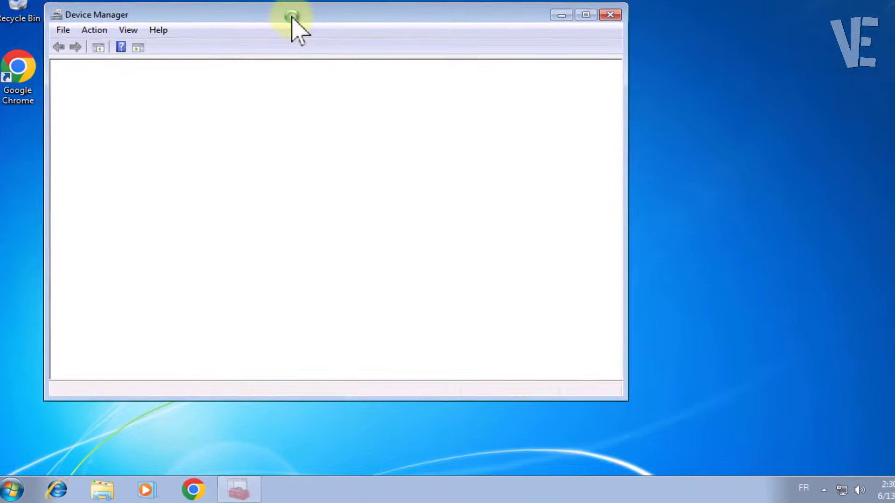
pyautogui.moveTo(292, 19); pyautogui.dragTo(402, 36)
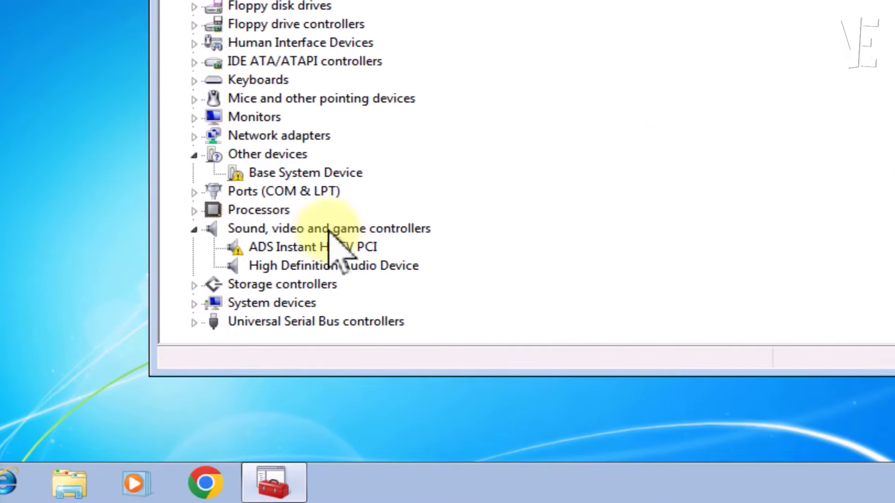
# Start a manual driver update for the High Definition Audio Device and choose from the list of device drivers on the computer.
pyautogui.click(329, 229)
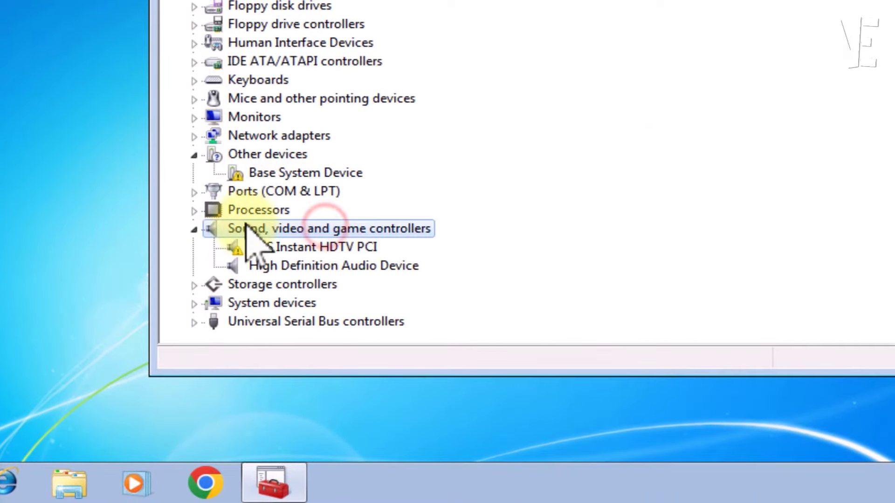
pyautogui.click(287, 265)
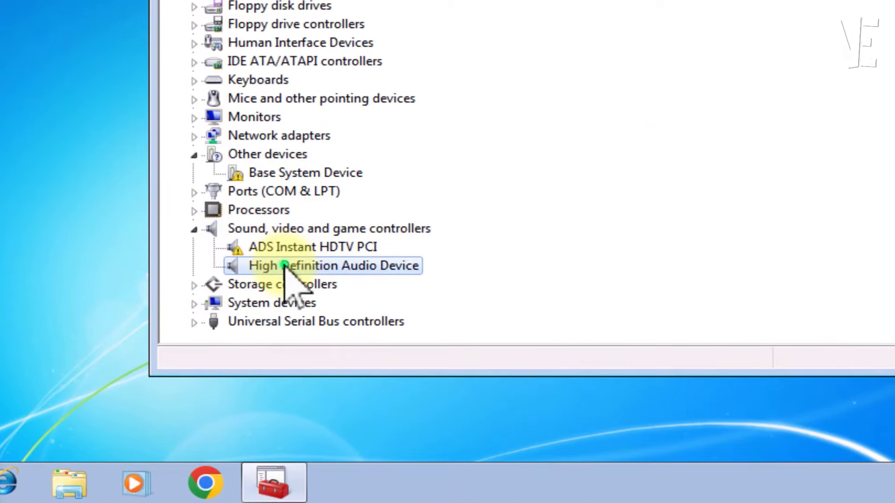
pyautogui.rightClick(285, 268)
pyautogui.click(386, 279)
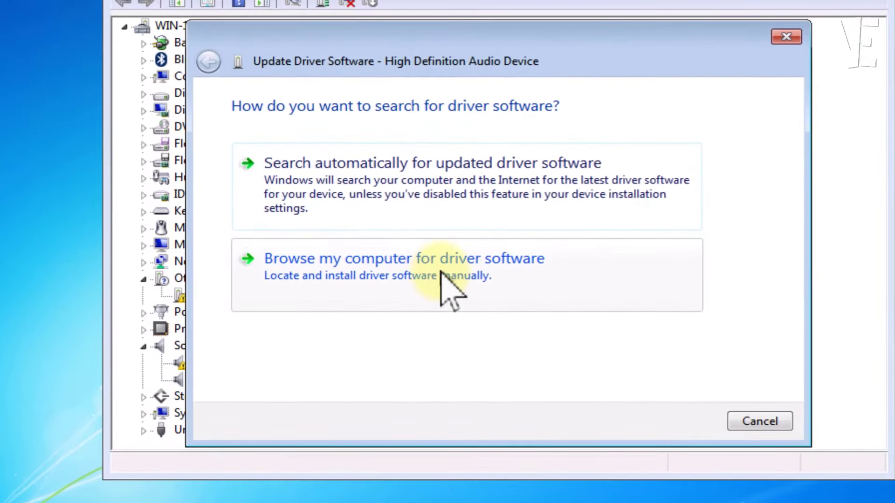
pyautogui.click(455, 247)
pyautogui.click(436, 290)
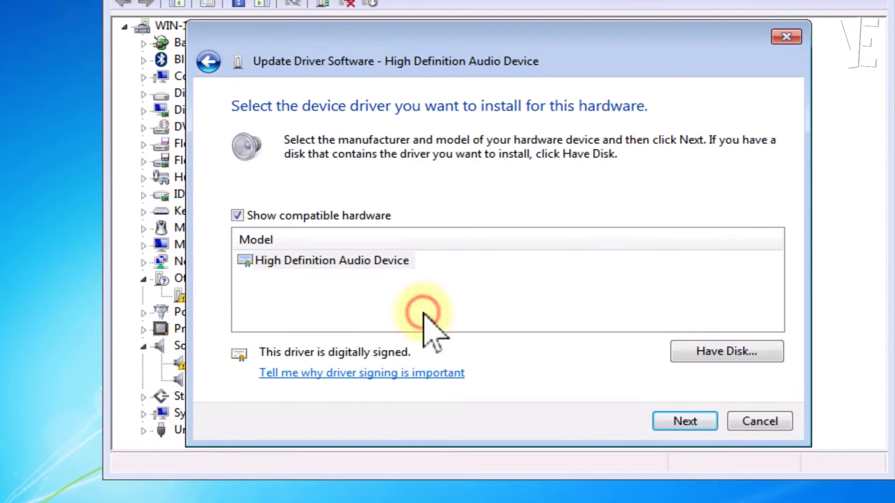
# Install the compatible High Definition Audio Device driver, accepting the update driver warning, and close the update dialog and Device Manager.
pyautogui.click(320, 262)
pyautogui.click(674, 422)
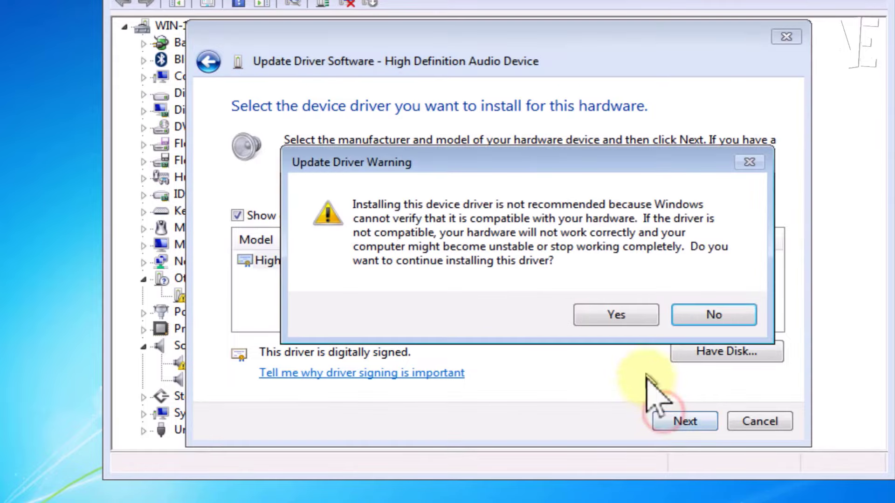
pyautogui.click(615, 315)
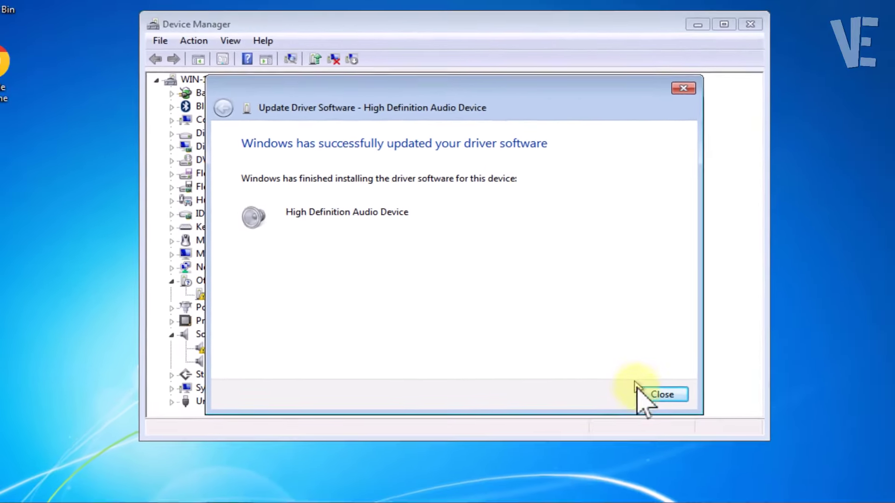
pyautogui.click(760, 419)
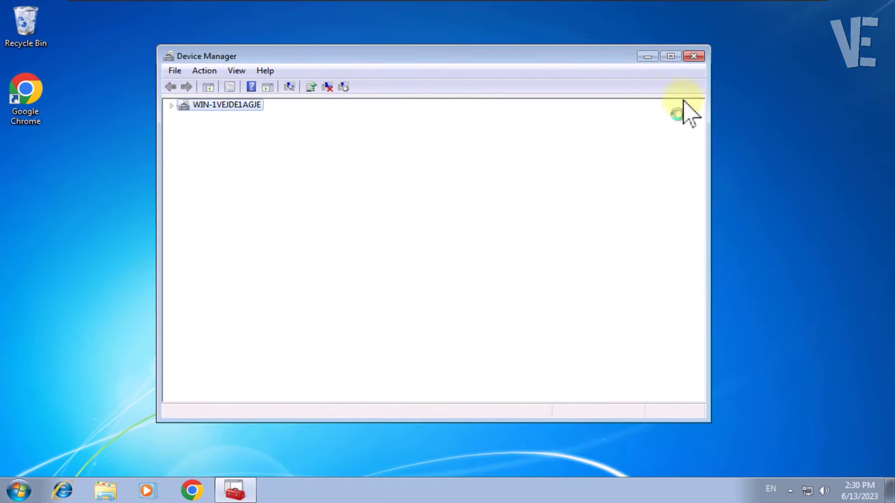
pyautogui.click(695, 57)
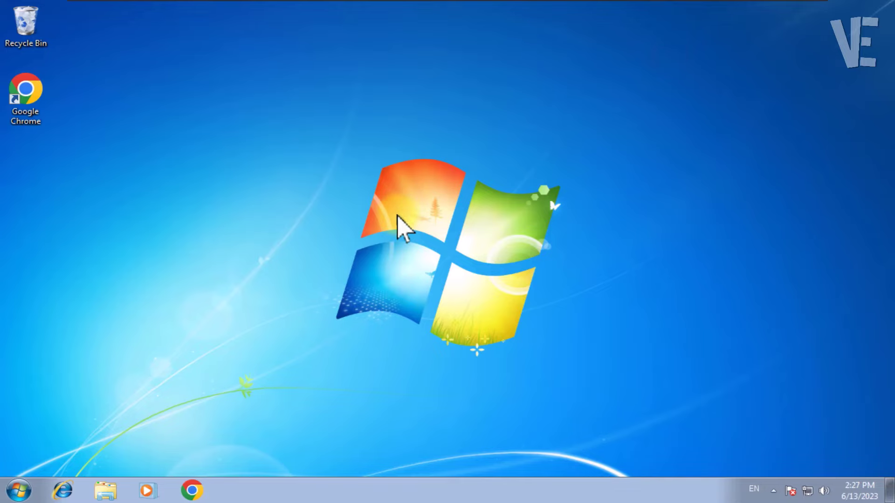
# Open Device Manager again through a search for "device manager".
pyautogui.click(21, 489)
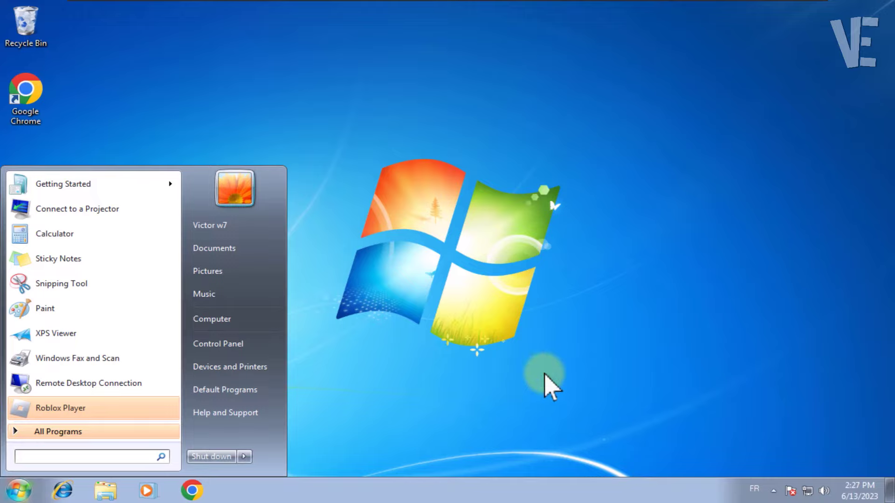
pyautogui.write('device manager')
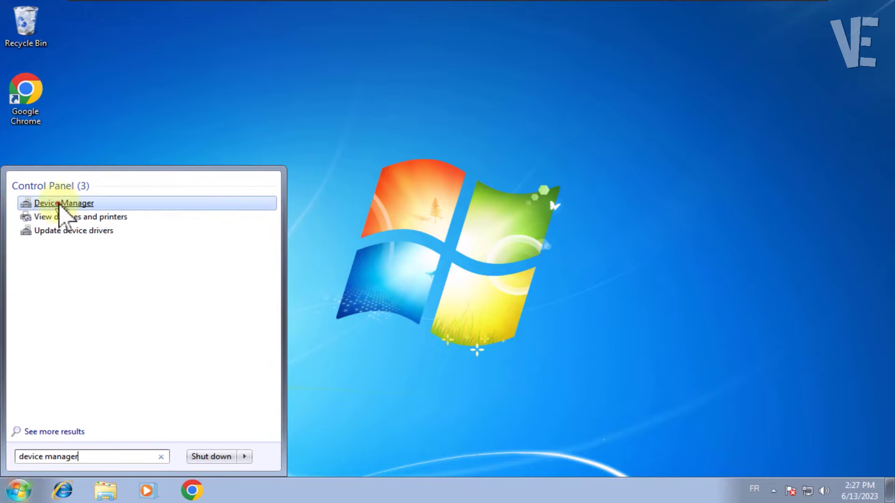
pyautogui.click(59, 204)
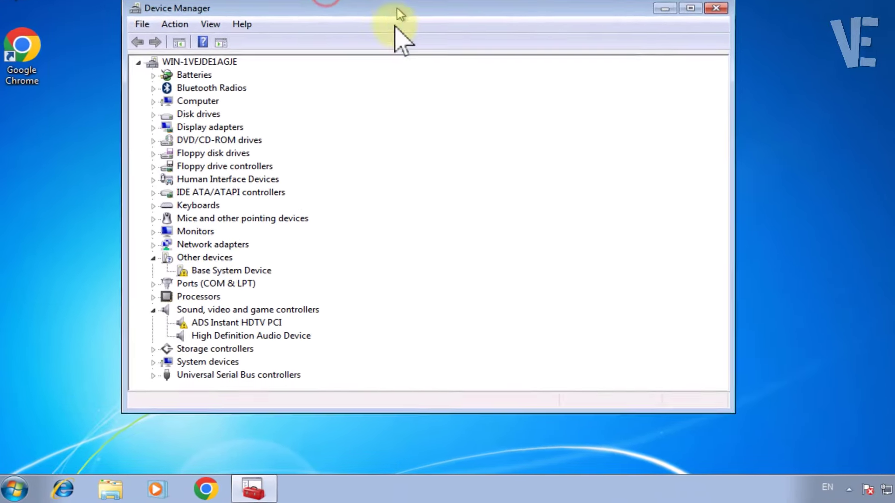
# Uninstall the High Definition Audio Device under Sound, video and game controllers, confirm the removal, and close Device Manager.
pyautogui.click(215, 310)
pyautogui.click(210, 337)
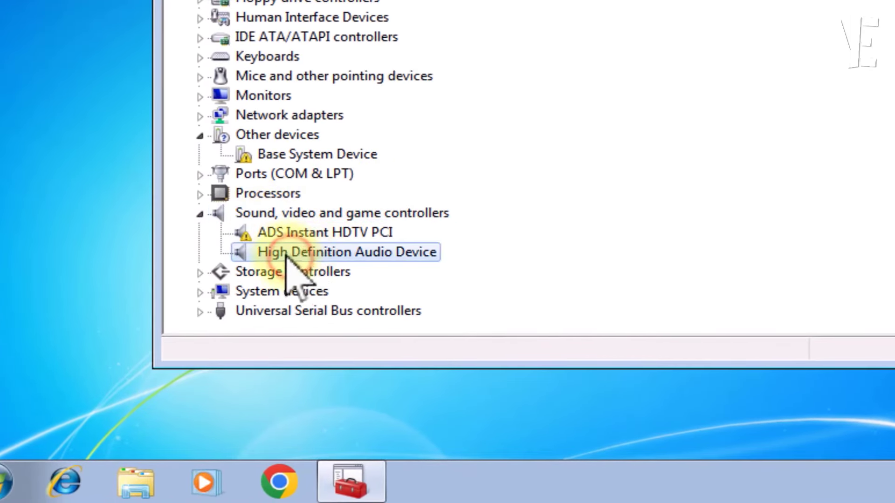
pyautogui.rightClick(301, 252)
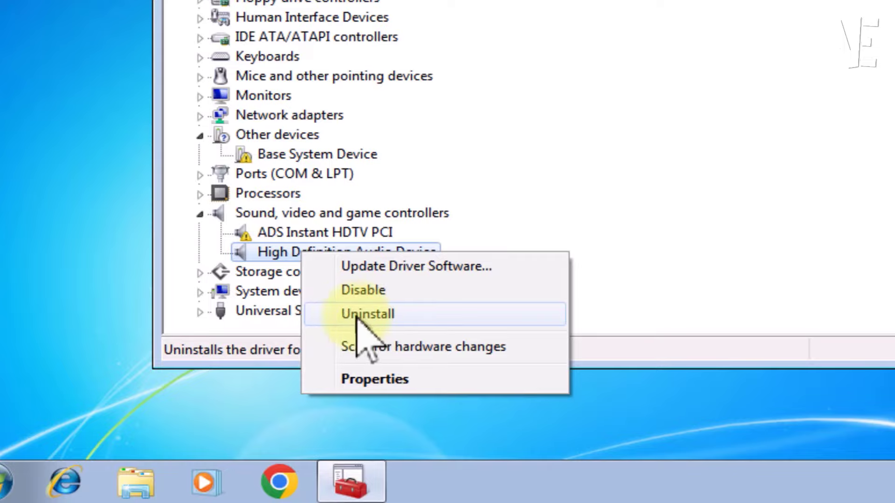
pyautogui.click(359, 314)
pyautogui.click(746, 161)
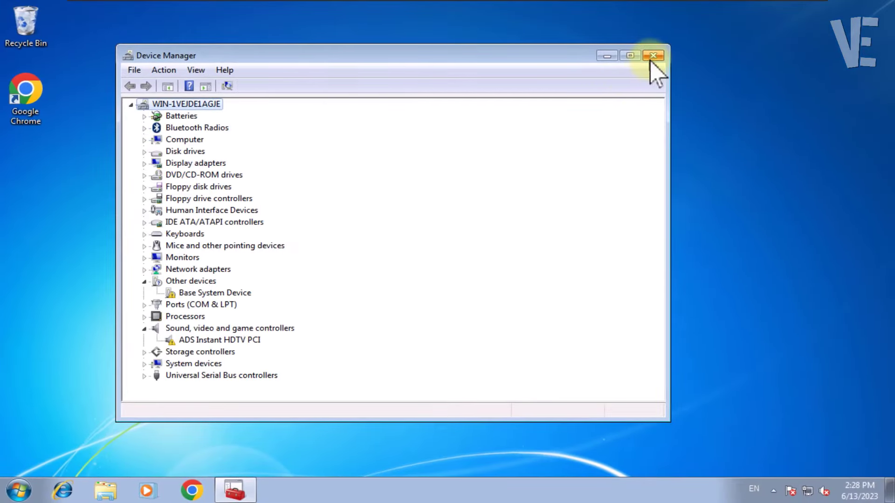
pyautogui.click(653, 55)
# Restart the computer.
pyautogui.click(18, 491)
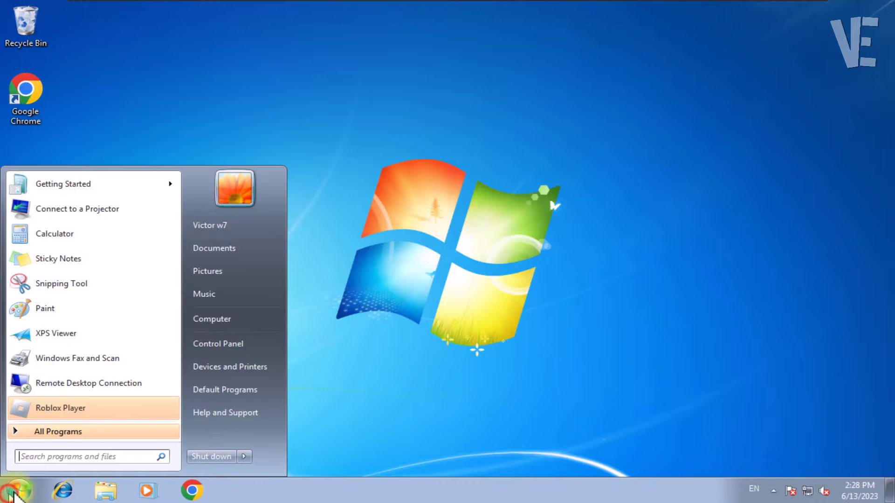
pyautogui.click(243, 457)
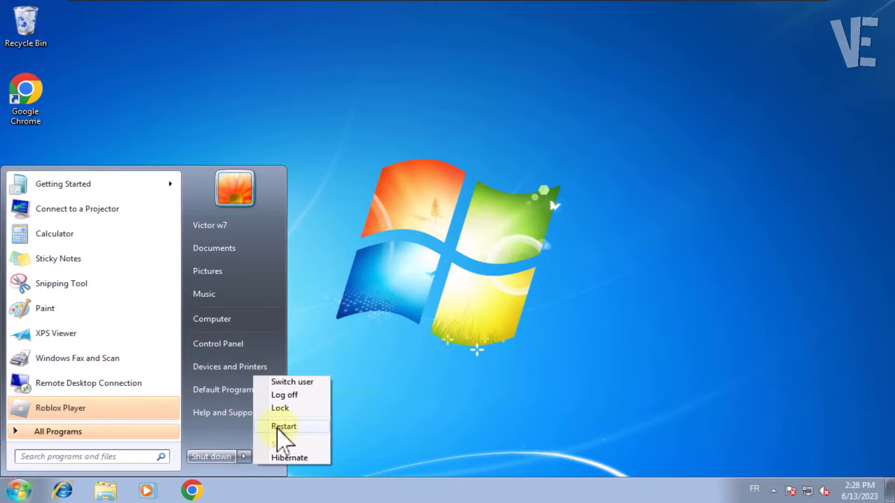
pyautogui.click(280, 427)
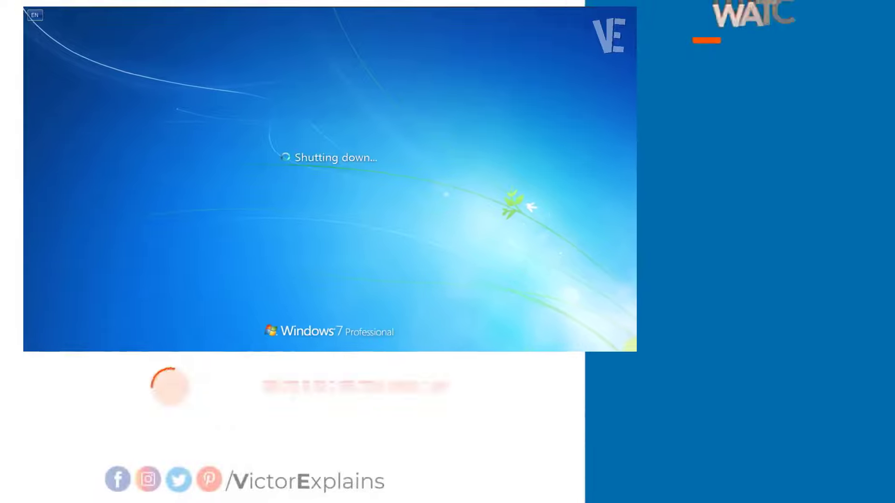